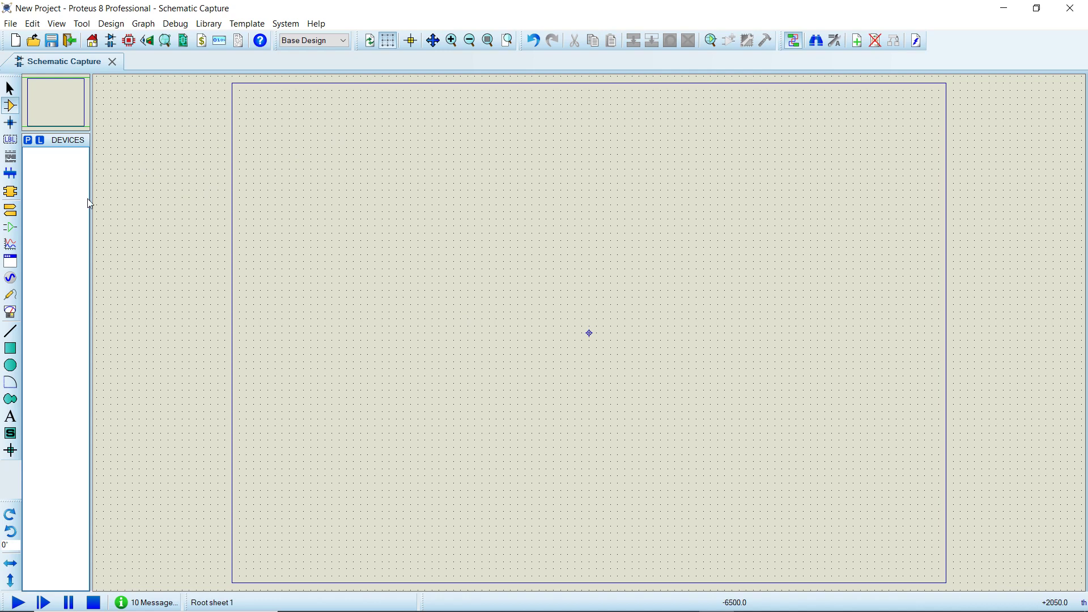
Add the UJT and BATTERY (ACTIVE) parts to the device list via Pick Devices
{"action": "left_click", "coordinate": [27, 140]}
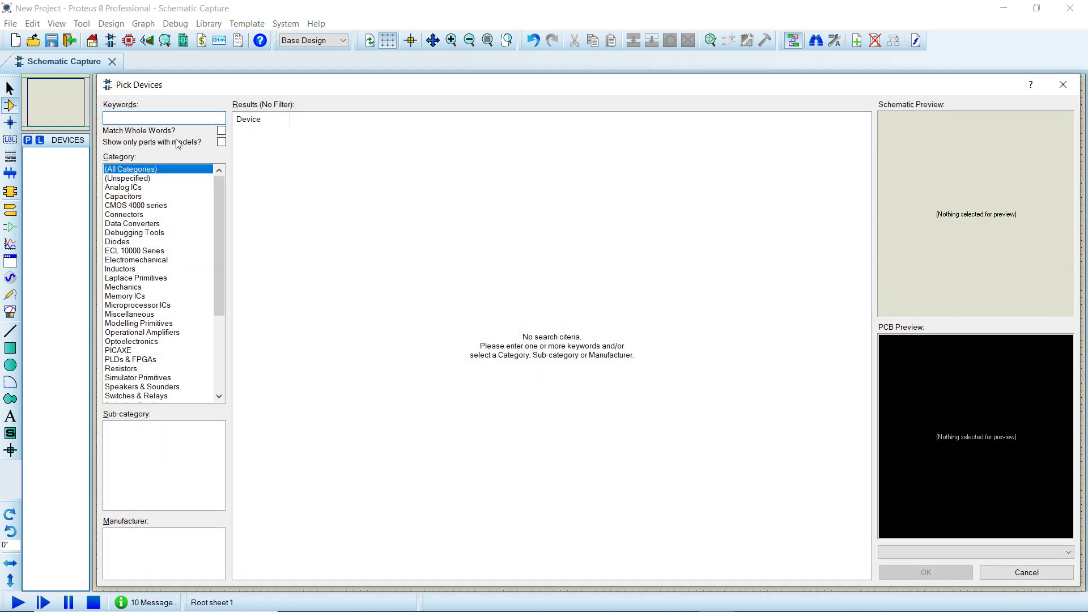
{"action": "type", "text": "ujt"}
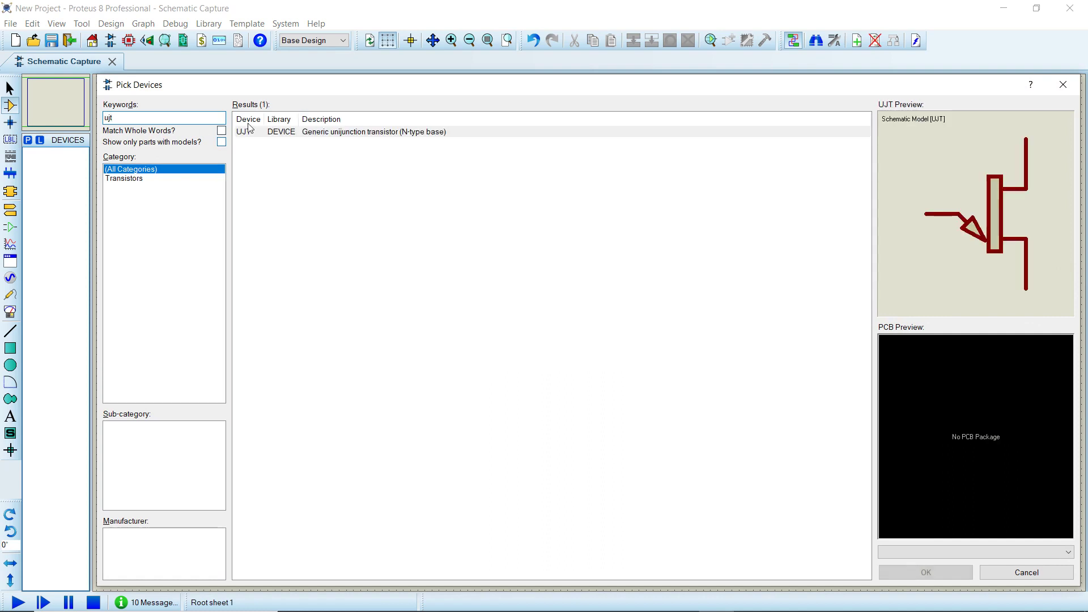
{"action": "double_click", "coordinate": [330, 133]}
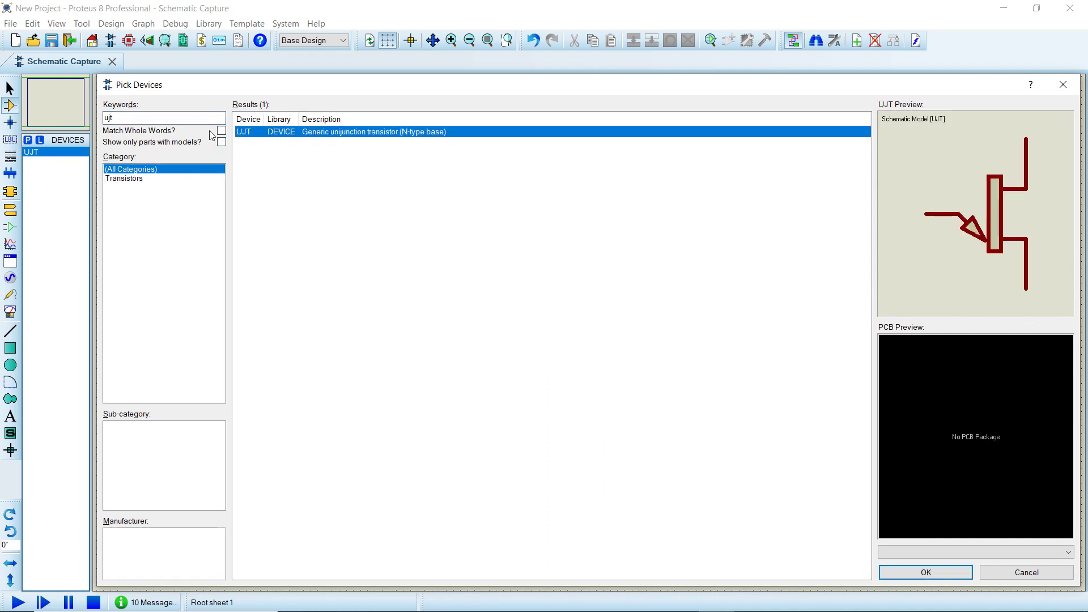
{"action": "double_click", "coordinate": [150, 117]}
{"action": "key", "text": "BackSpace"}
{"action": "type", "text": "bat"}
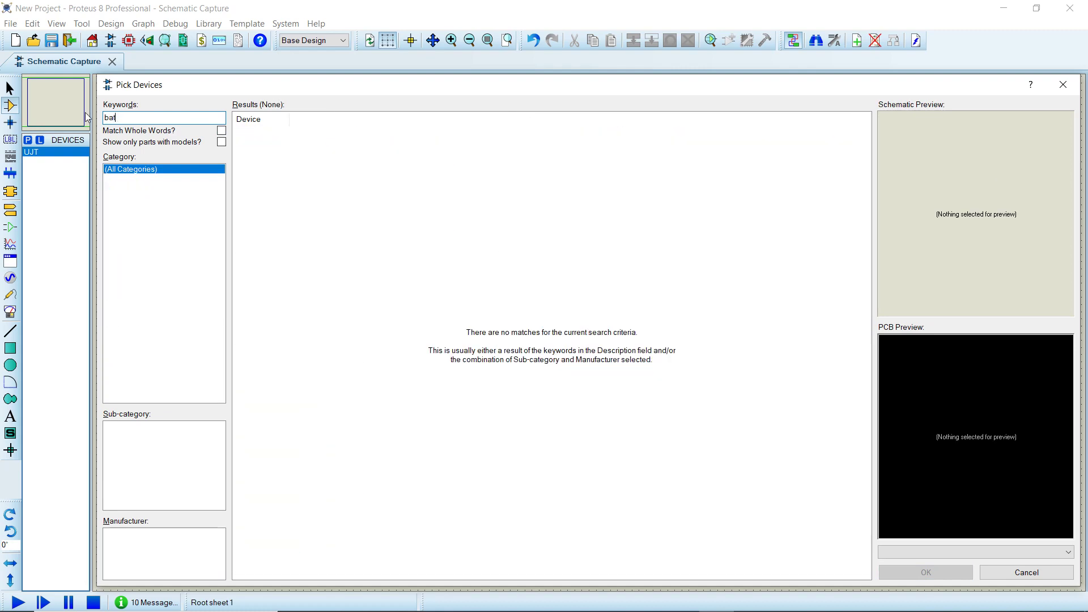
{"action": "type", "text": "ertery"}
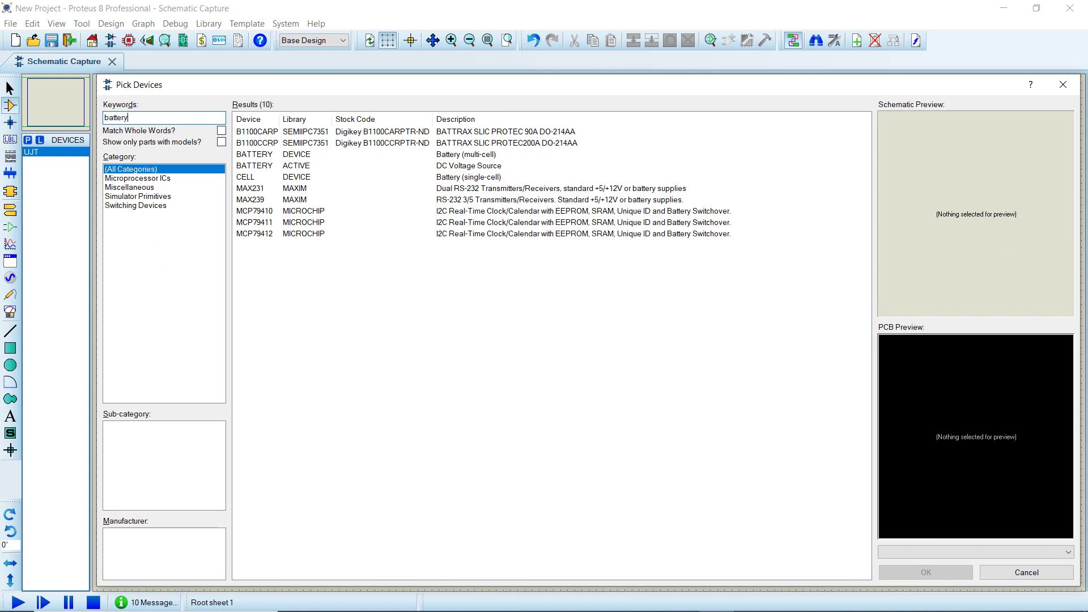
{"action": "left_click", "coordinate": [304, 143]}
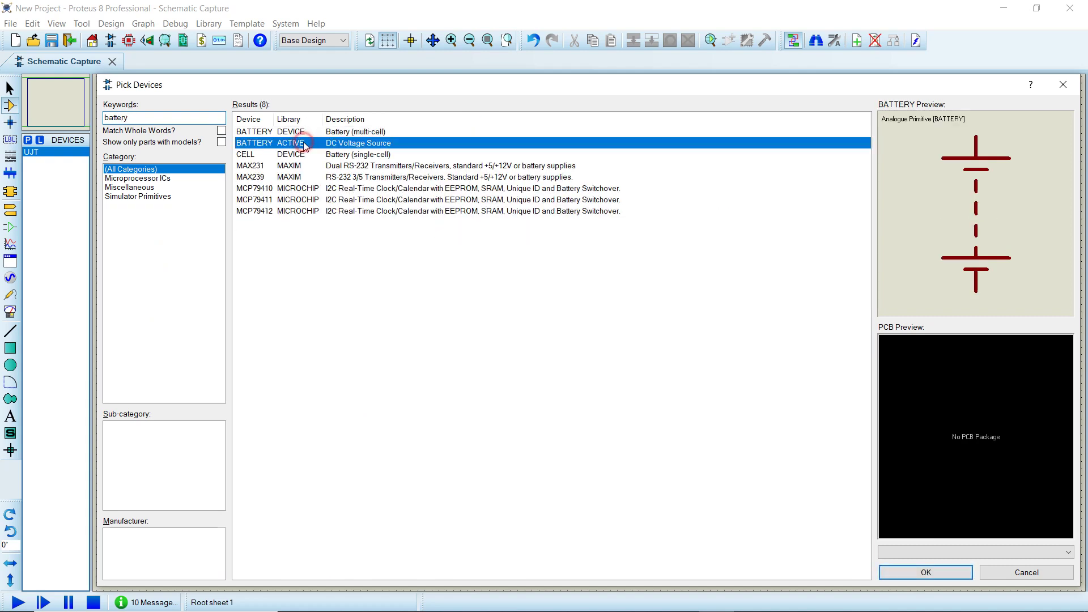
{"action": "double_click", "coordinate": [304, 143]}
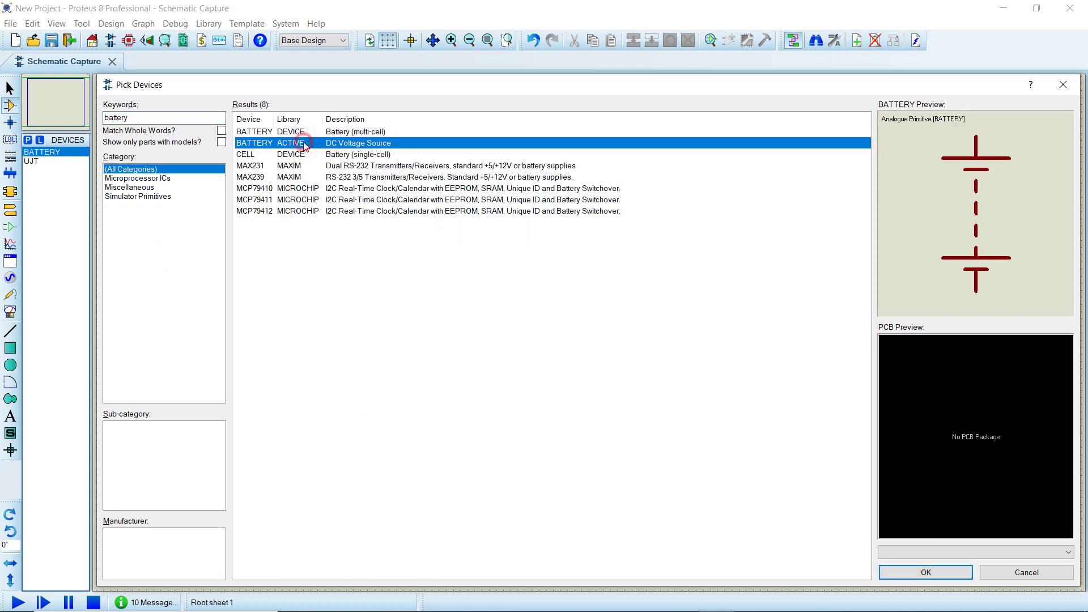
{"action": "left_click", "coordinate": [1065, 83]}
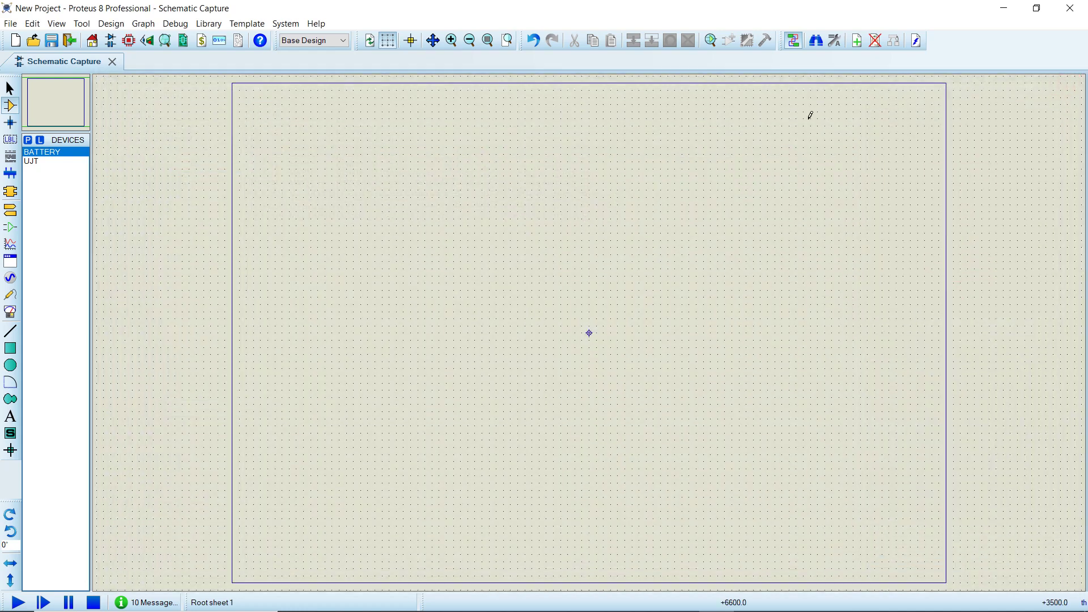
Place UJT Q1 near the top right of the sheet
{"action": "left_click", "coordinate": [38, 163]}
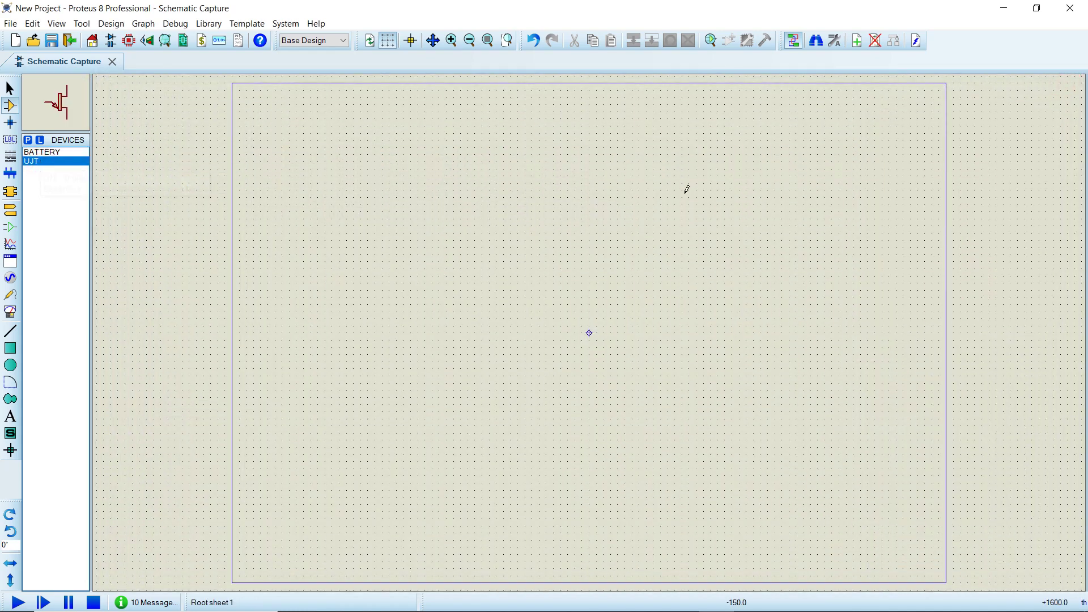
{"action": "left_click", "coordinate": [784, 172]}
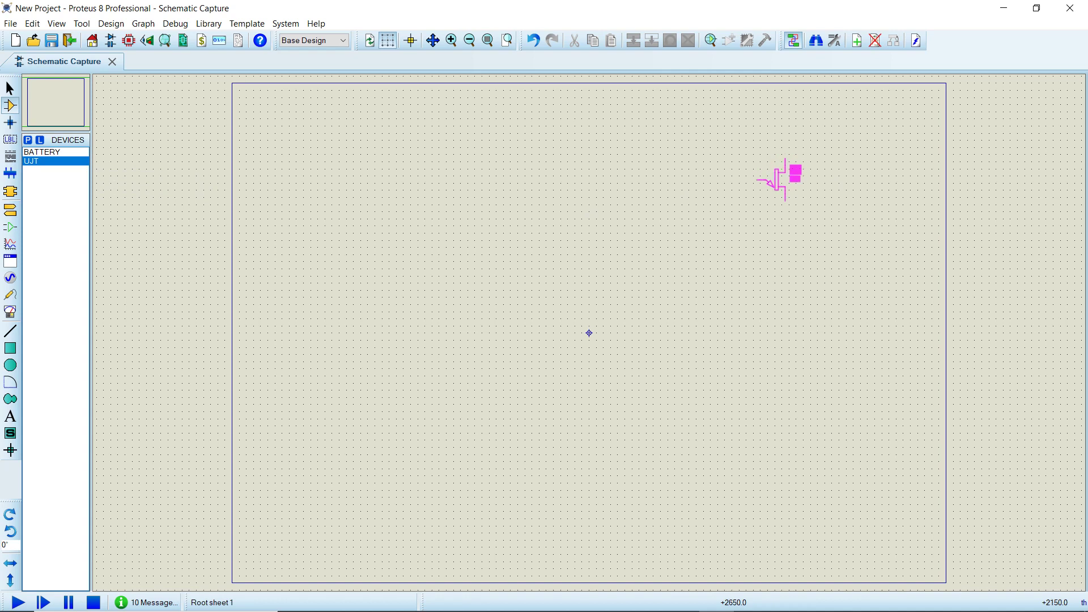
{"action": "left_click", "coordinate": [771, 180]}
Place battery B1 right of Q1 and wire its top pin to Q1's top pin
{"action": "left_click", "coordinate": [68, 153]}
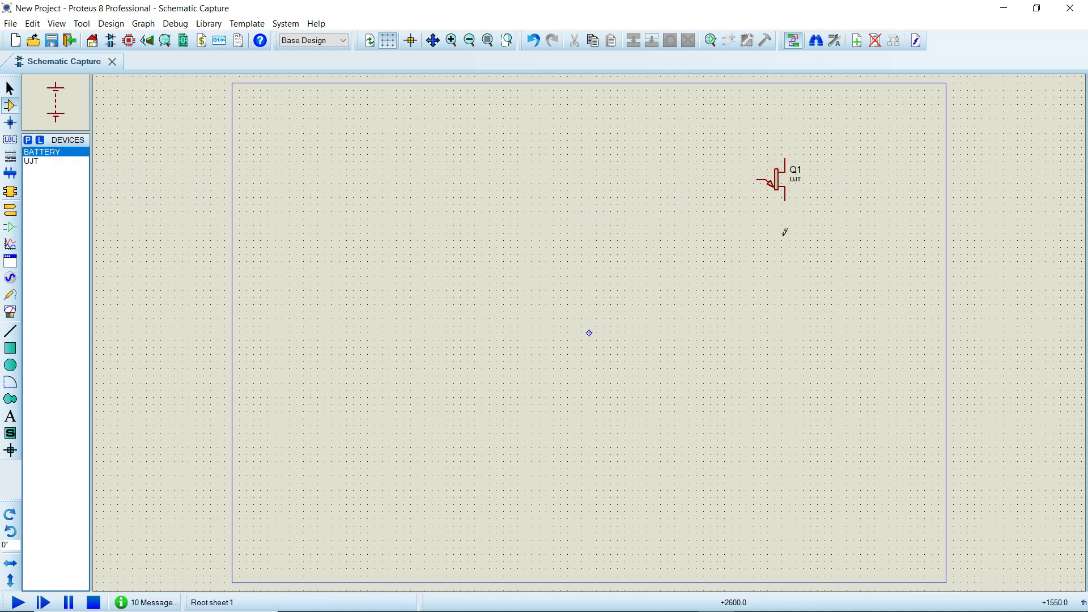
{"action": "left_click", "coordinate": [887, 182]}
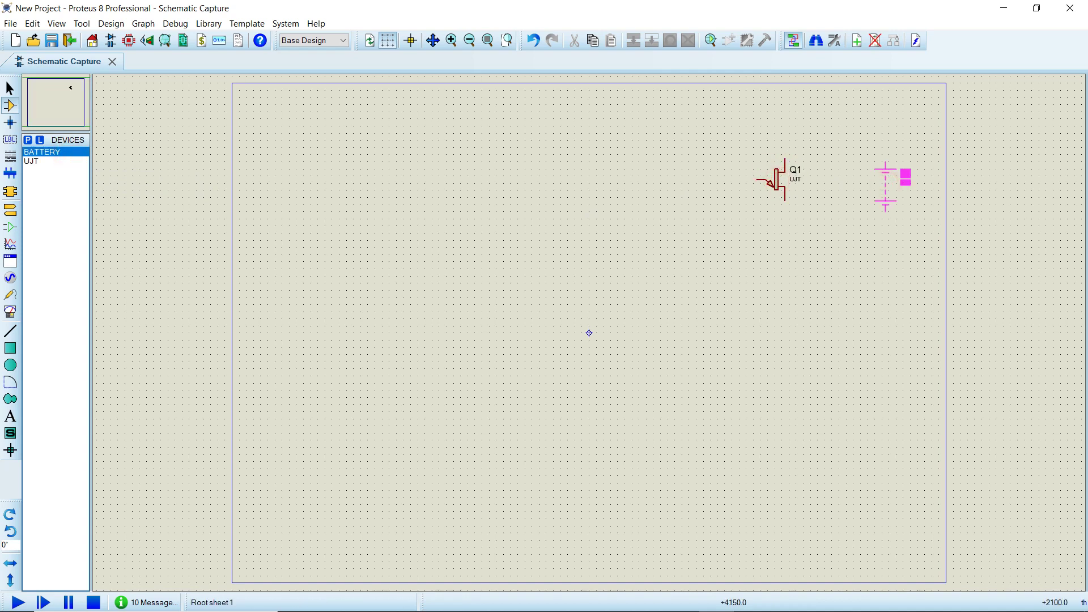
{"action": "left_click", "coordinate": [887, 184]}
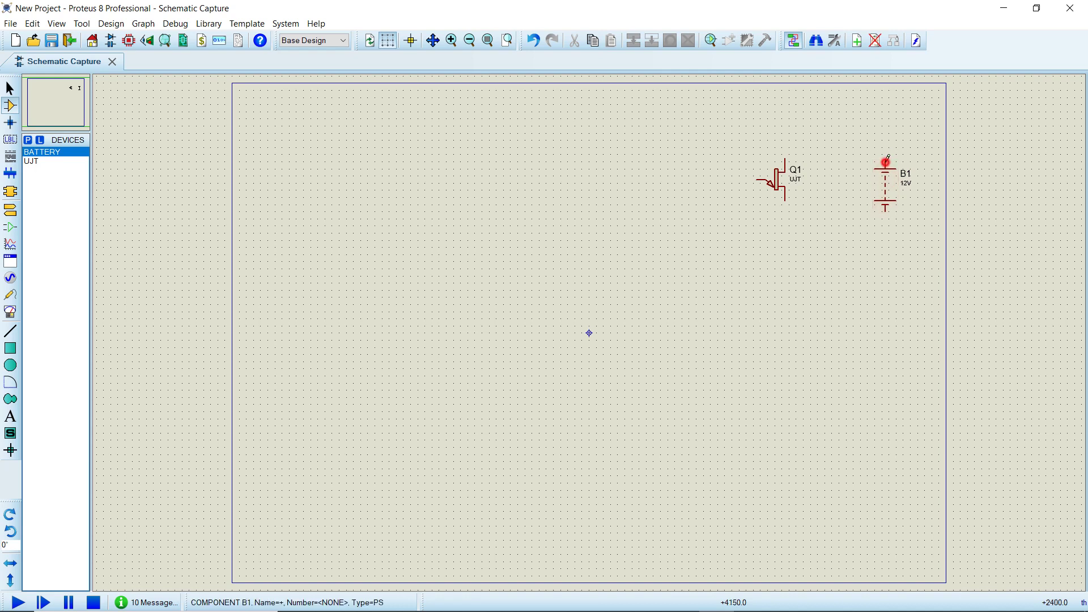
{"action": "left_click", "coordinate": [886, 162]}
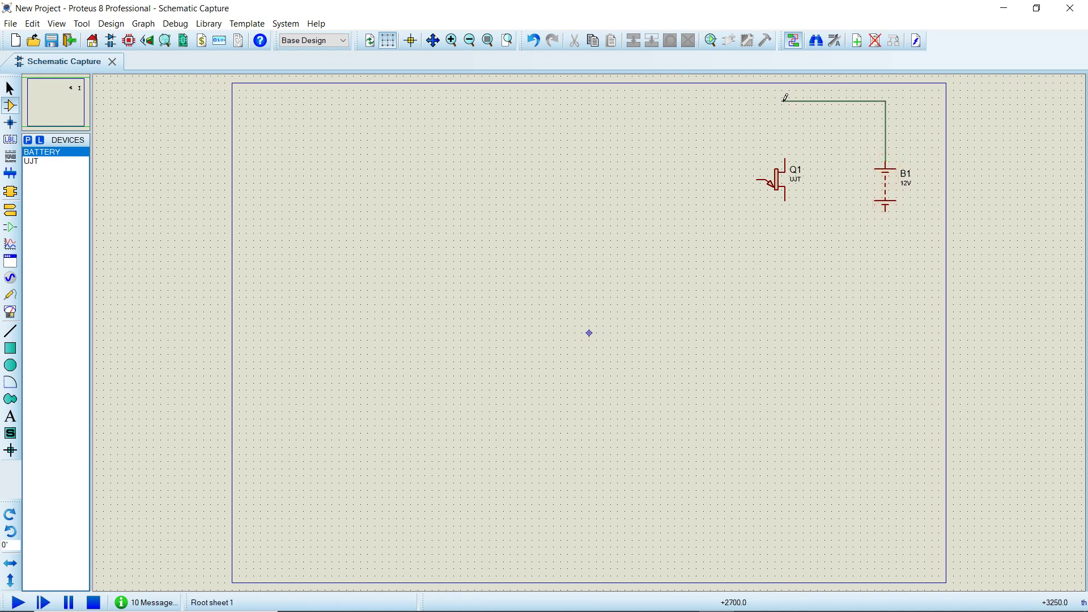
{"action": "left_click", "coordinate": [784, 161]}
Place a ground terminal on battery B1's bottom pin
{"action": "left_click", "coordinate": [11, 211]}
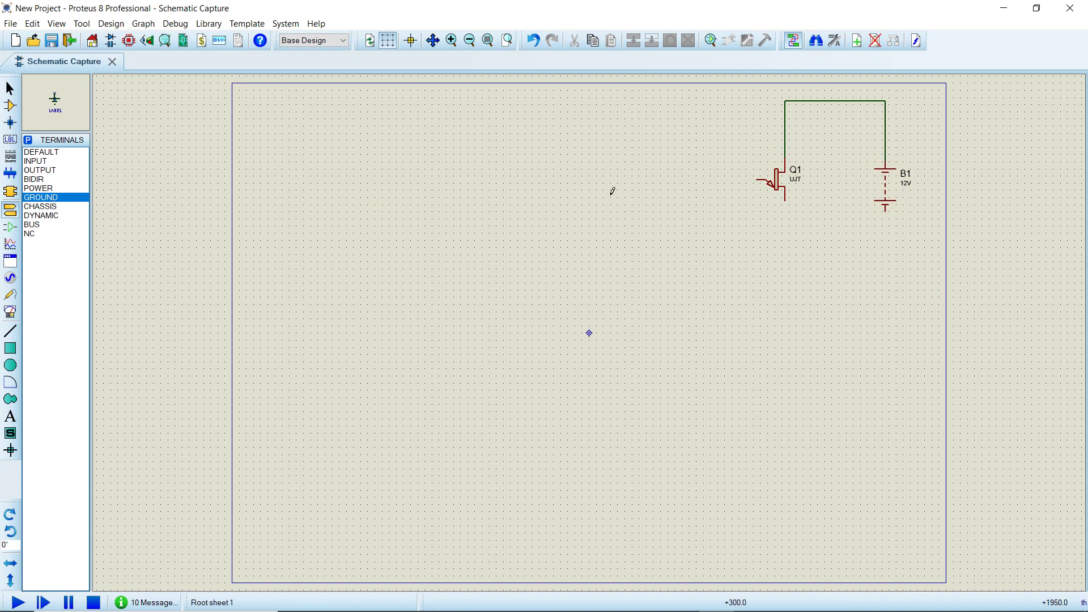
{"action": "left_click", "coordinate": [894, 238]}
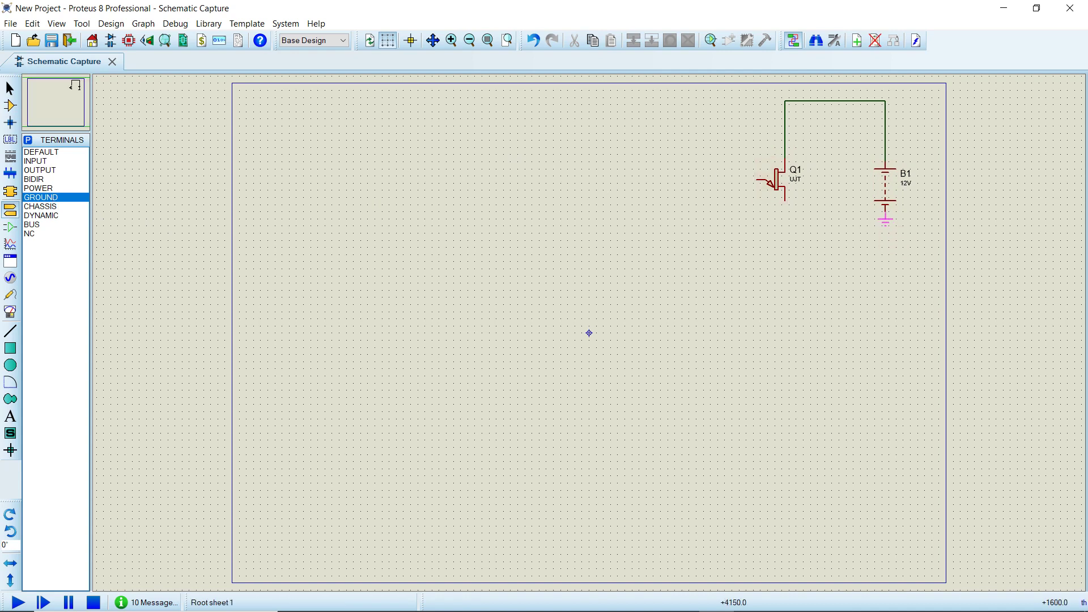
{"action": "left_click", "coordinate": [885, 211]}
Ground Q1's lower pin and run a wire leftward from Q1's emitter
{"action": "left_click", "coordinate": [783, 213]}
{"action": "left_click", "coordinate": [784, 207]}
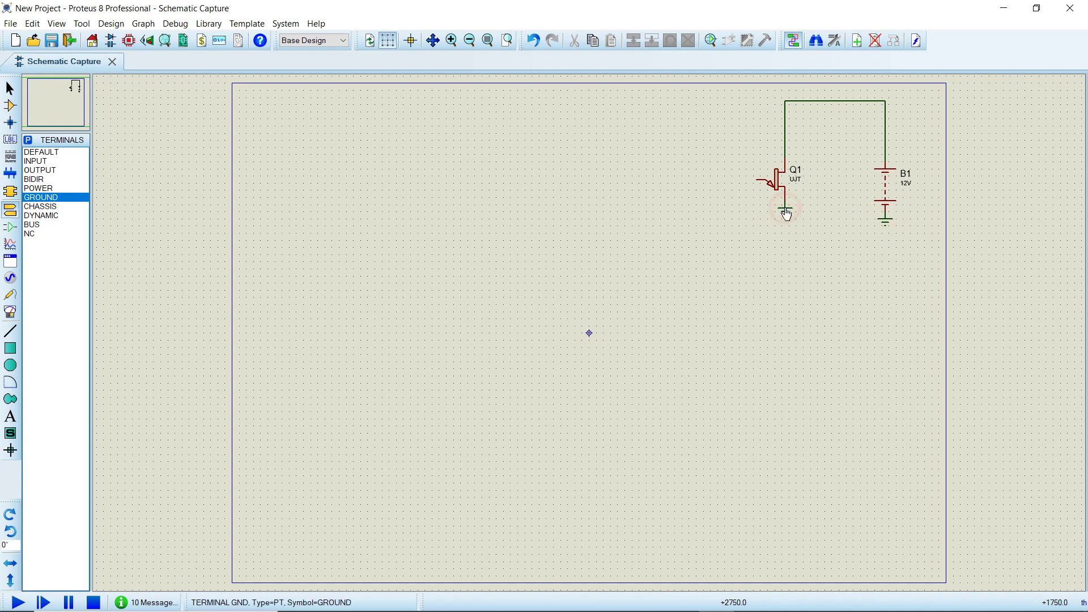
{"action": "left_click", "coordinate": [755, 181]}
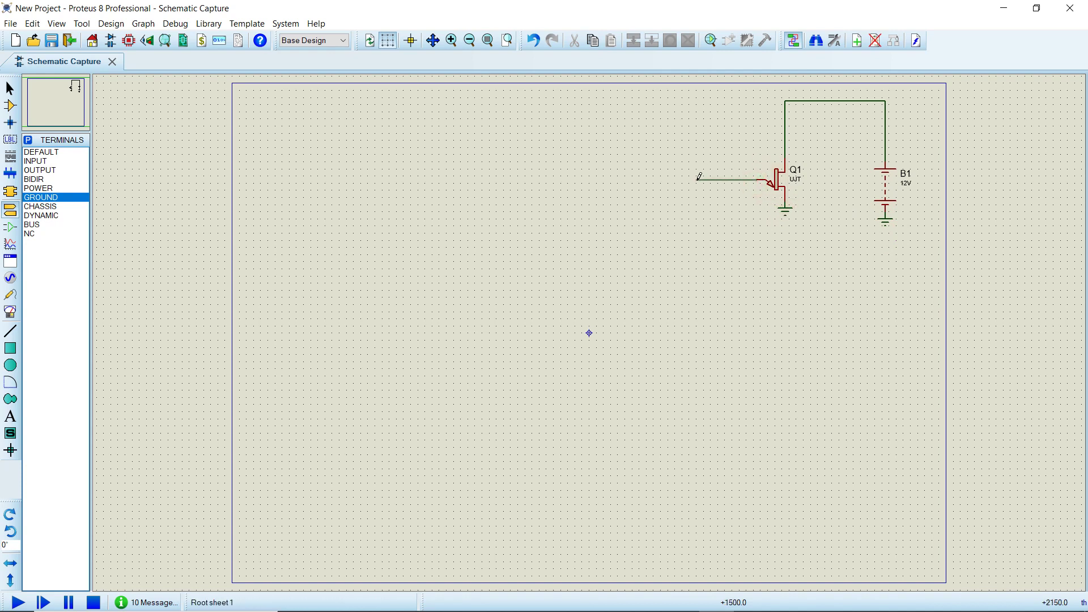
{"action": "double_click", "coordinate": [697, 178]}
Attach DC generator Q1(E) to the emitter wire's end and open its properties
{"action": "left_click", "coordinate": [10, 277]}
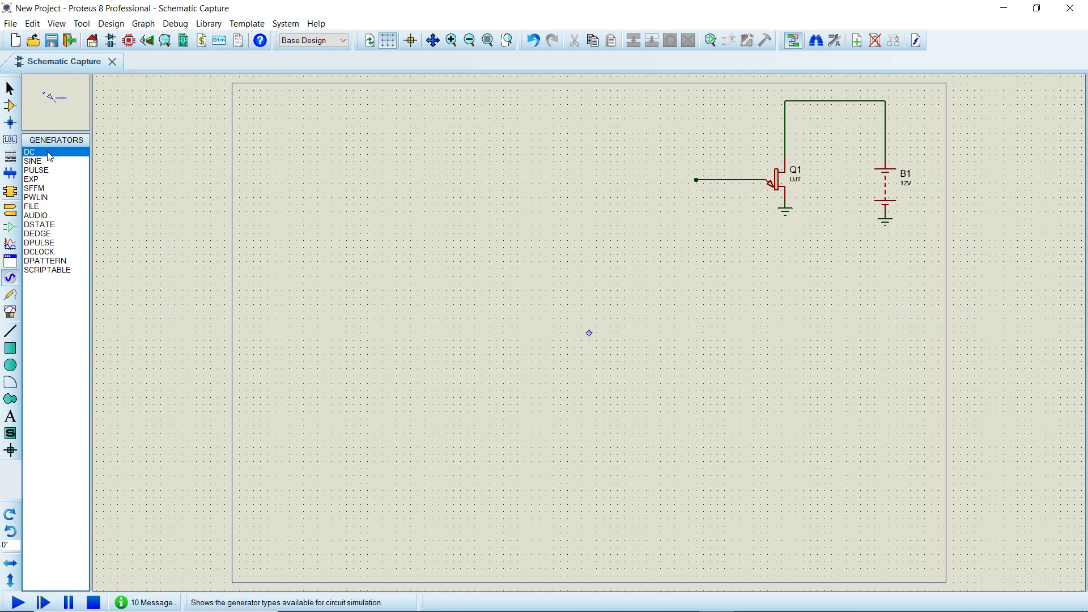
{"action": "left_click", "coordinate": [695, 177]}
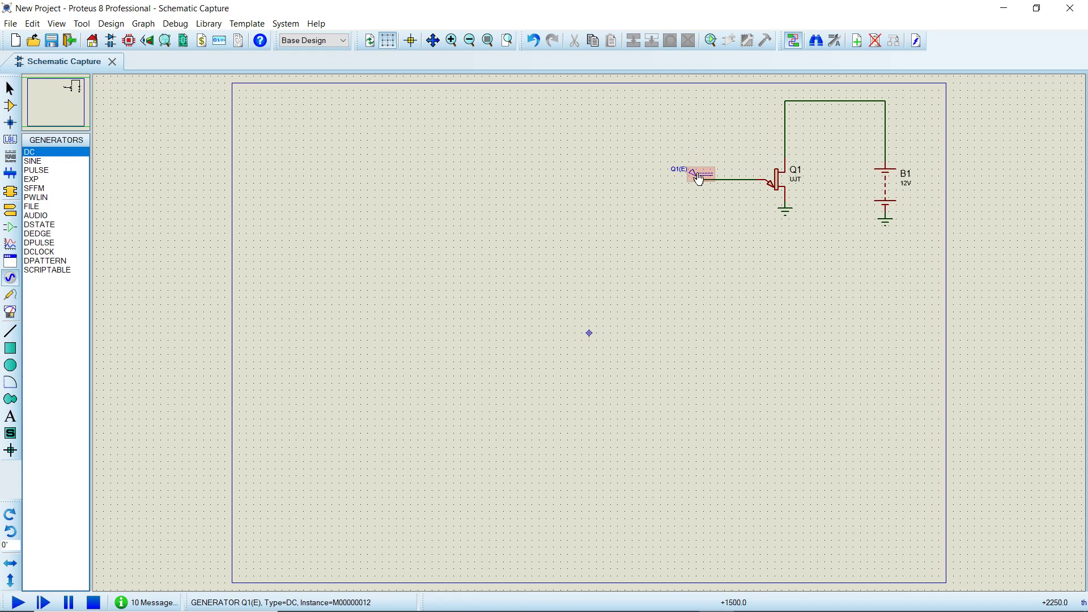
{"action": "double_click", "coordinate": [697, 177]}
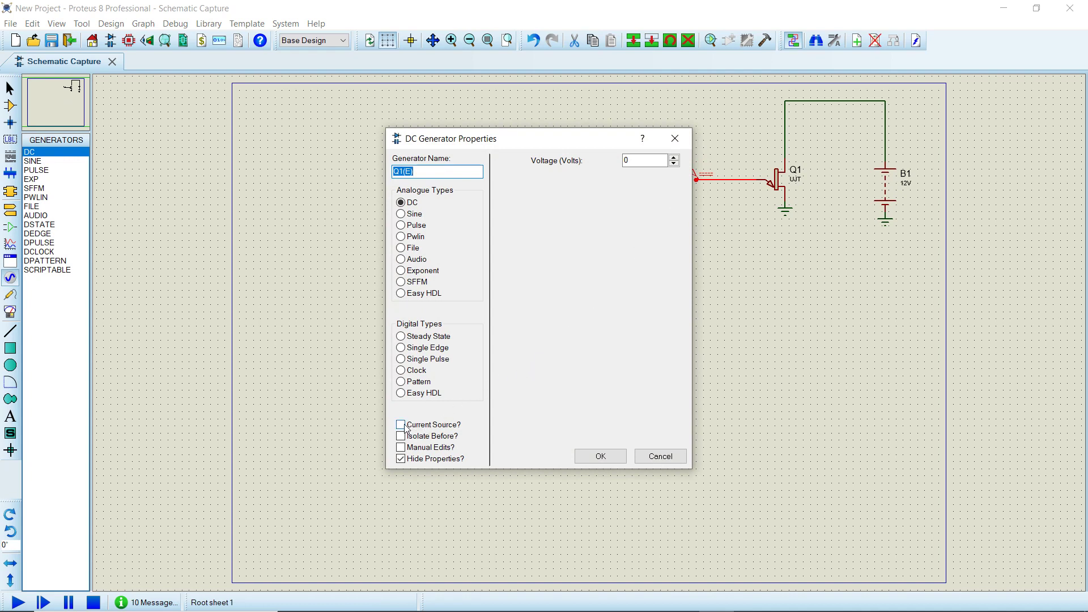
Confirm the generator settings and place a voltage probe named V on Q1's emitter wire
{"action": "left_click", "coordinate": [600, 456]}
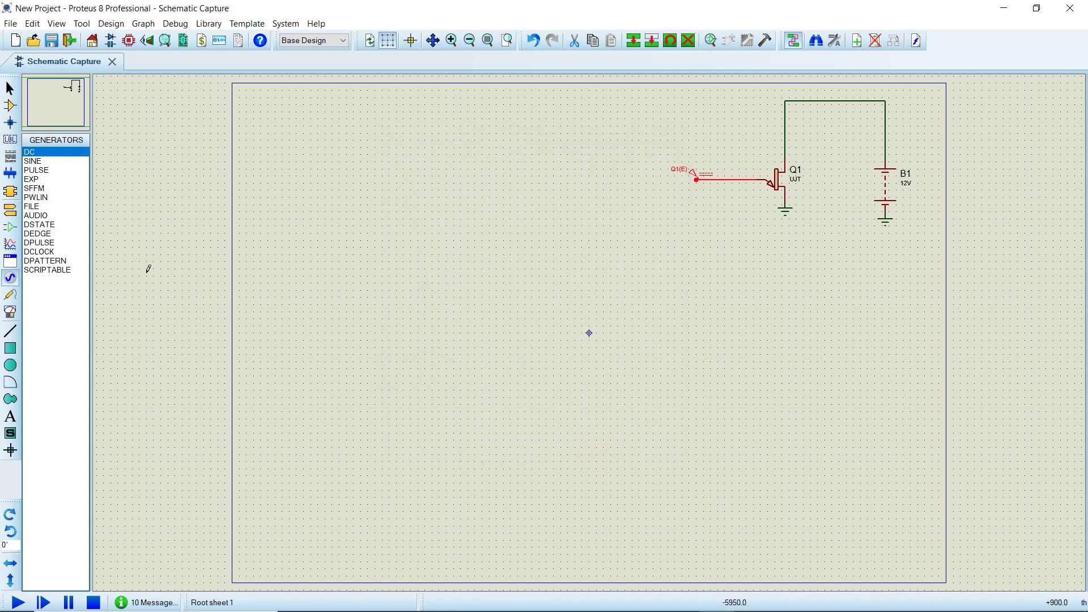
{"action": "left_click", "coordinate": [10, 295]}
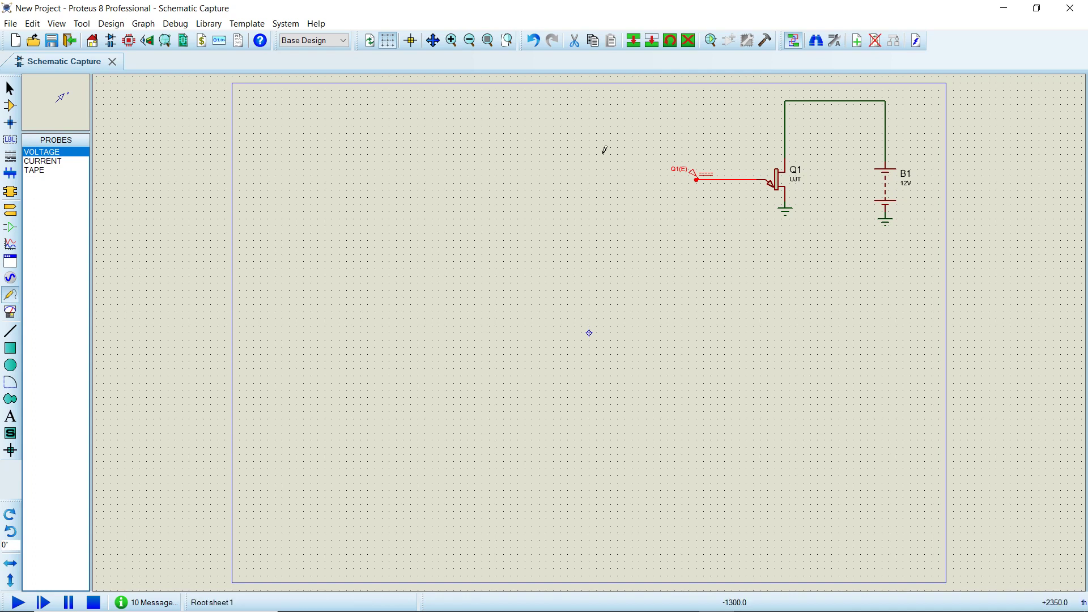
{"action": "left_click", "coordinate": [735, 161]}
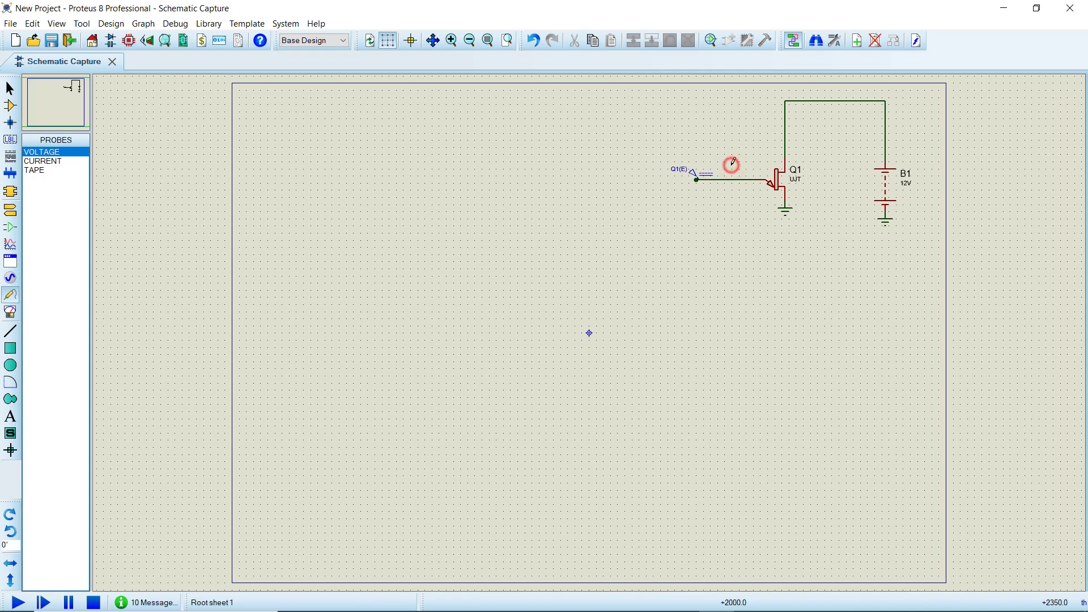
{"action": "left_click", "coordinate": [736, 177]}
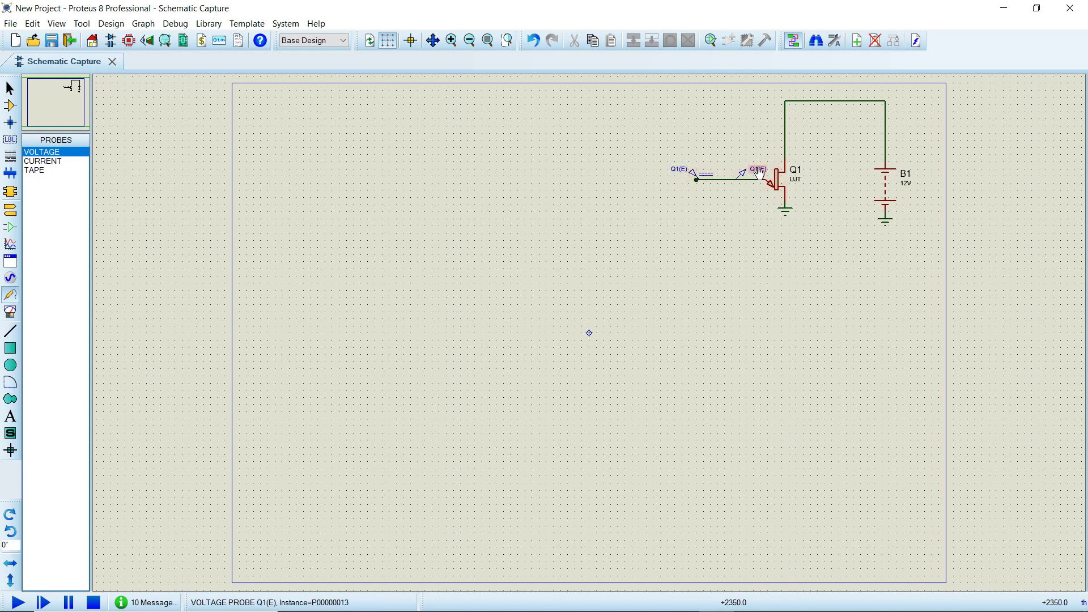
{"action": "double_click", "coordinate": [757, 172]}
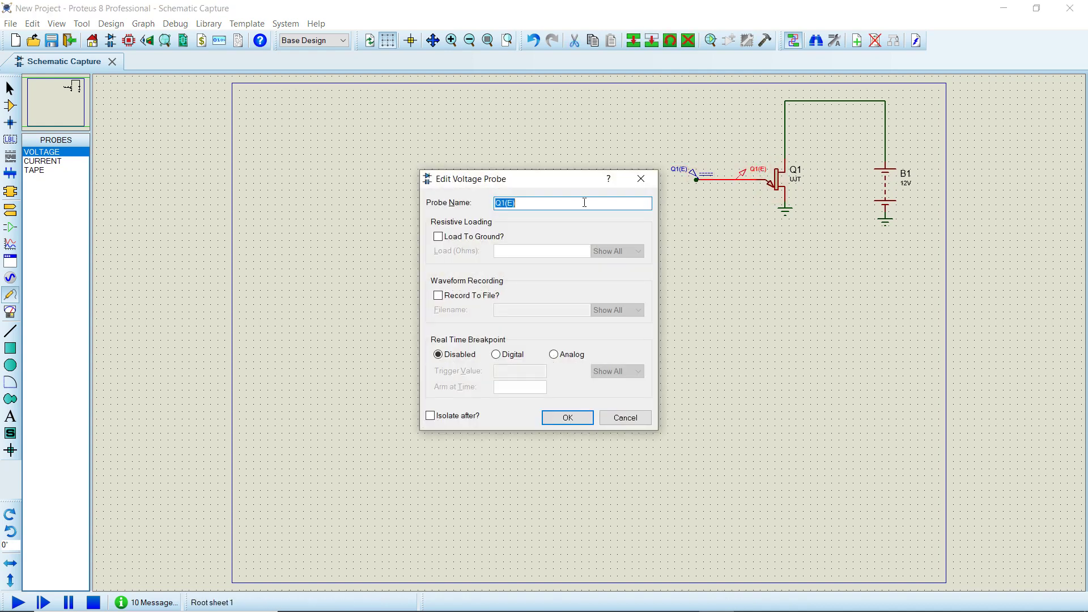
{"action": "key", "text": "Return"}
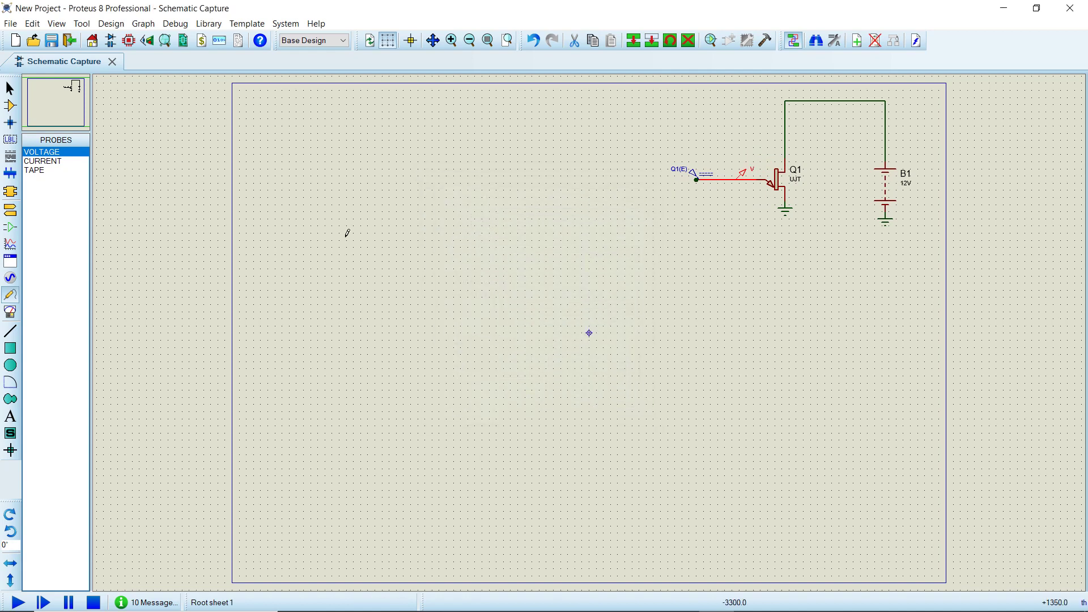
Drag out a DC transfer curve graph in the lower left, below the UJT circuit
{"action": "left_click", "coordinate": [12, 246]}
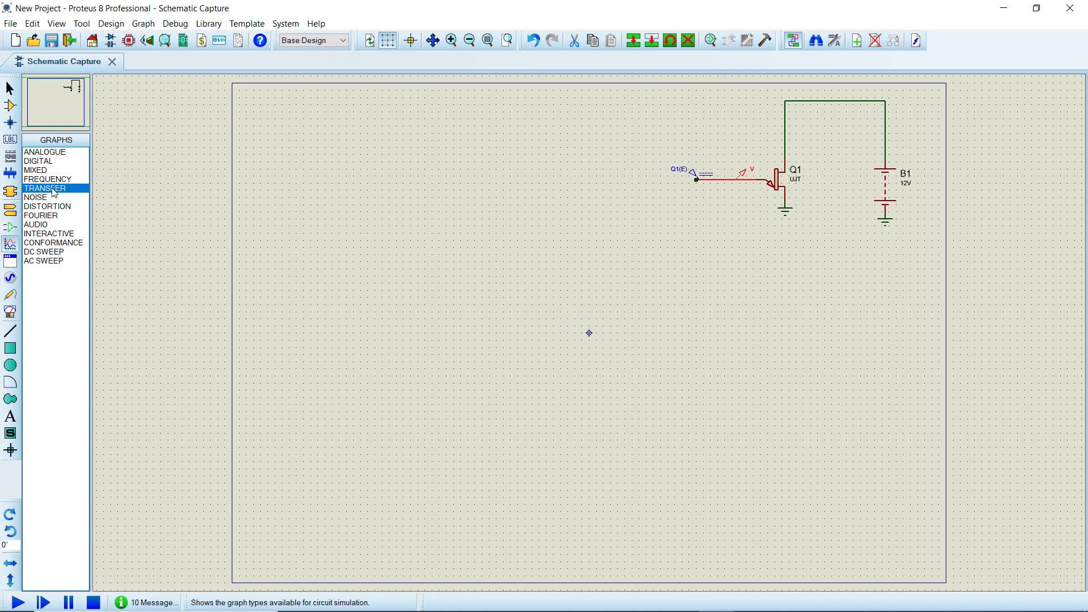
{"action": "left_click", "coordinate": [244, 537]}
{"action": "left_click", "coordinate": [249, 538]}
{"action": "left_click_drag", "start_coordinate": [249, 538], "coordinate": [751, 211]}
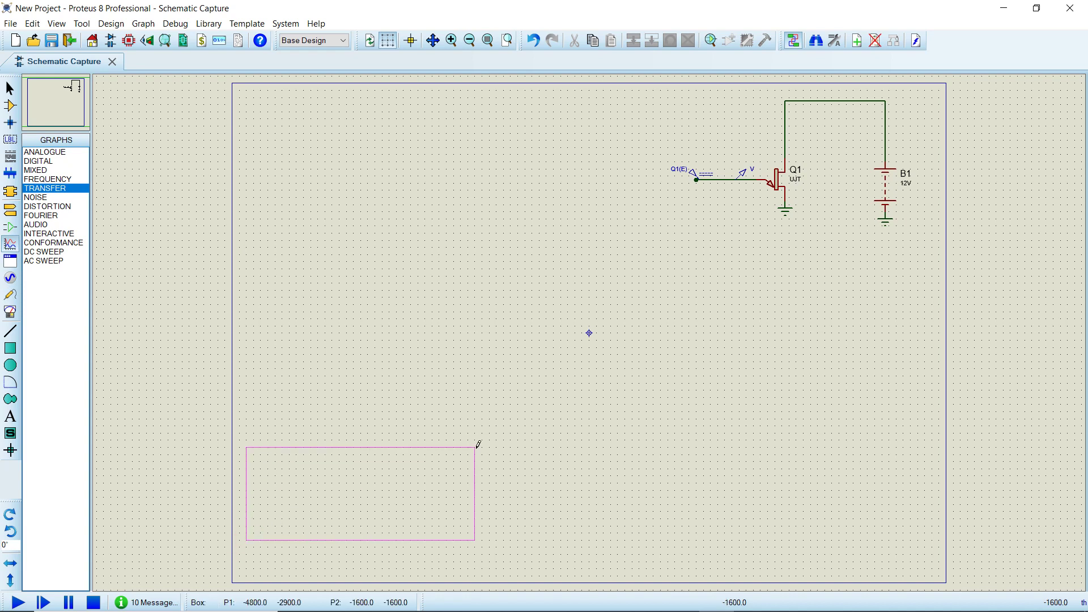
{"action": "left_click", "coordinate": [750, 211]}
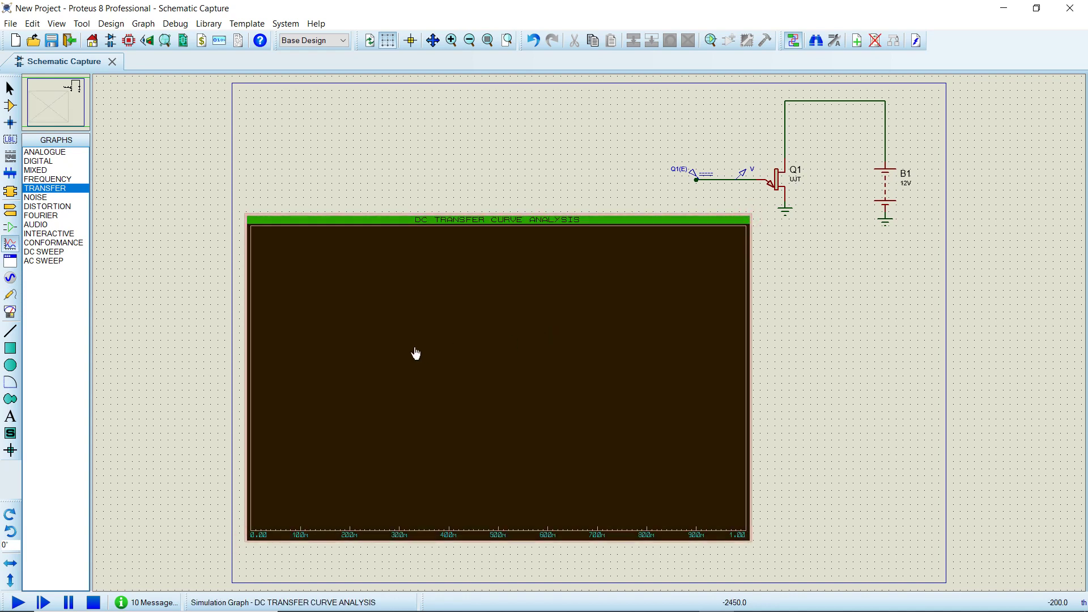
Set the transfer graph's Source 1 to Q1(E), sweeping 0 to 100u
{"action": "left_click", "coordinate": [434, 326]}
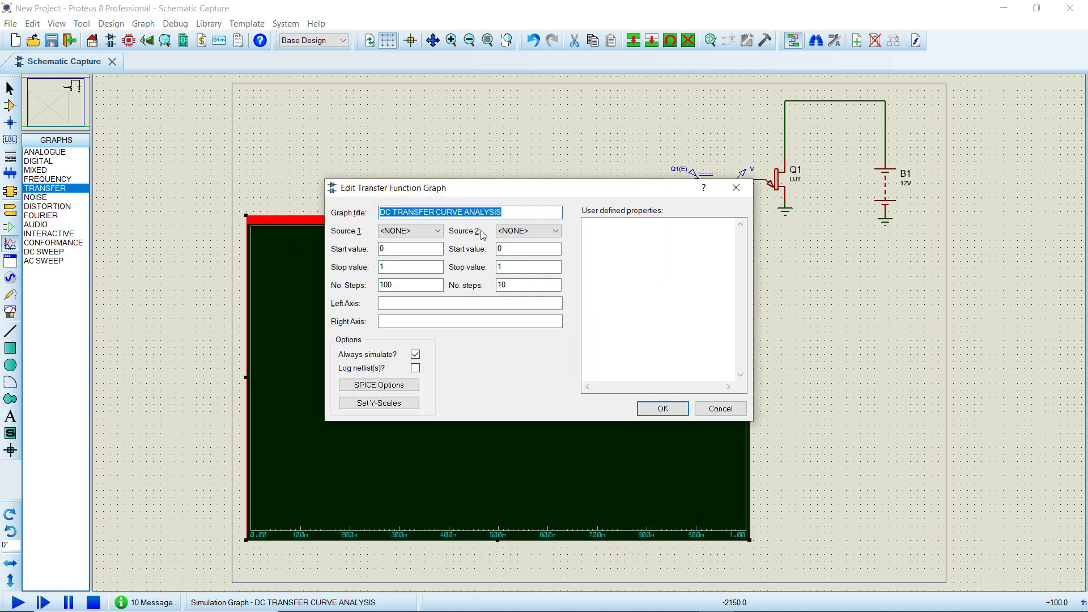
{"action": "left_click_drag", "start_coordinate": [473, 193], "coordinate": [337, 196]}
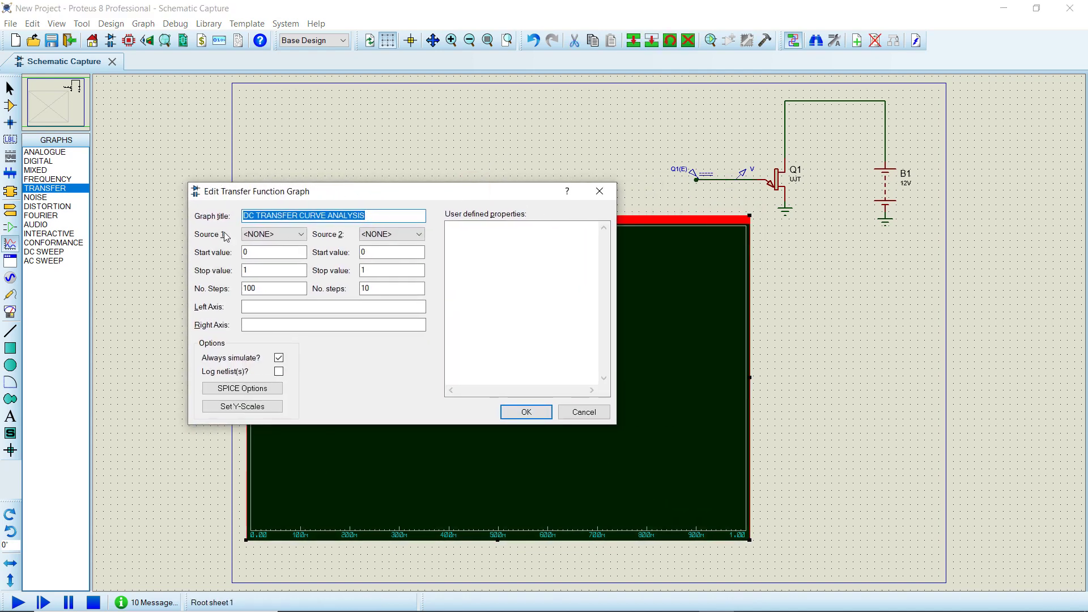
{"action": "left_click", "coordinate": [269, 235]}
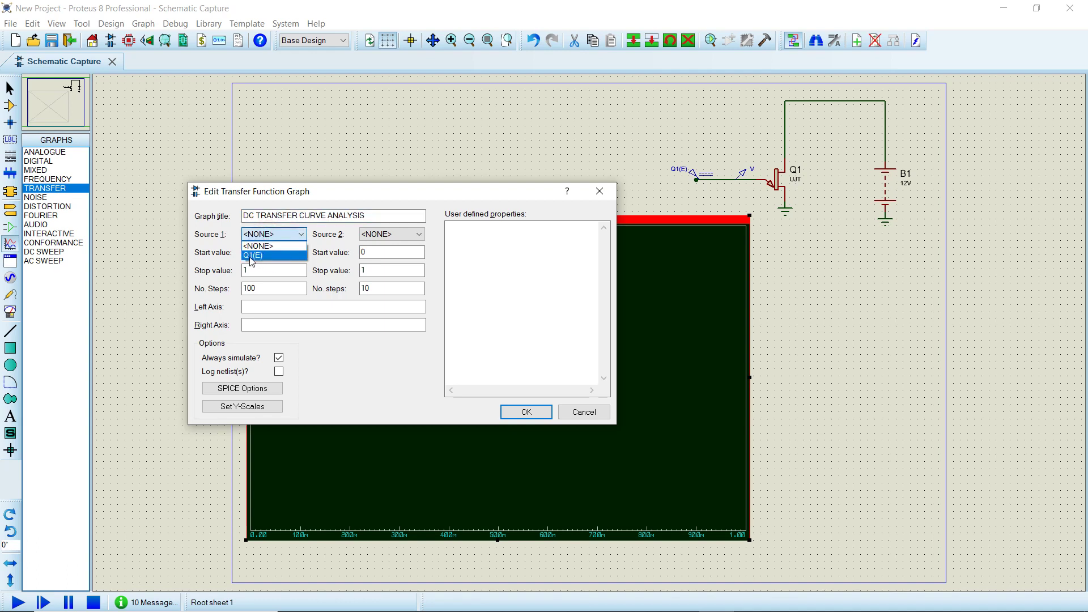
{"action": "left_click", "coordinate": [252, 257]}
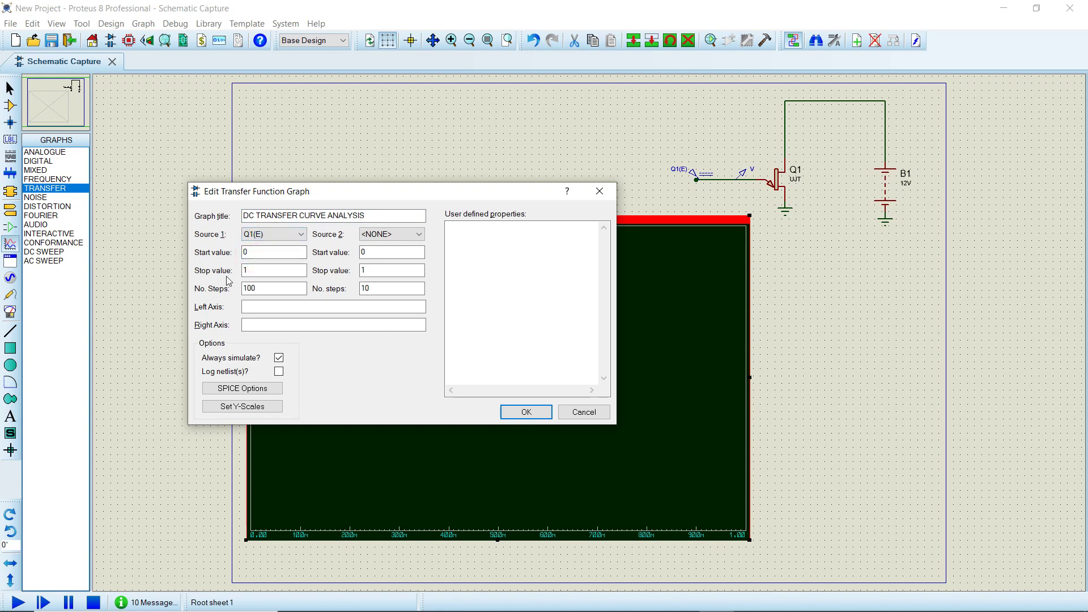
{"action": "left_click", "coordinate": [250, 270]}
{"action": "left_click", "coordinate": [264, 269]}
{"action": "type", "text": "00u"}
{"action": "key", "text": "Return"}
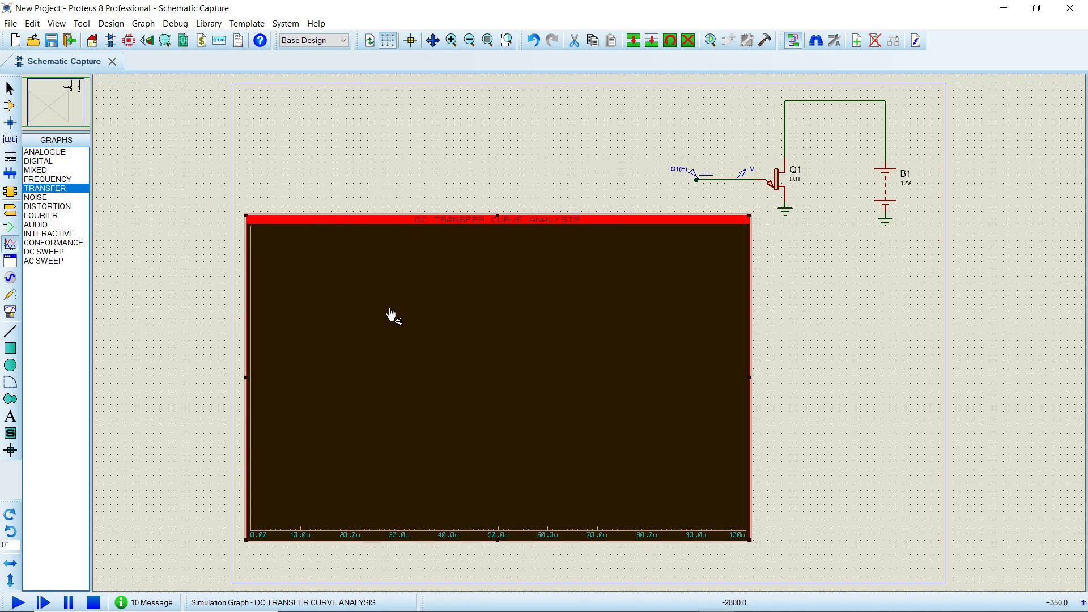
Add a trace to the transfer graph with probe P1 set to V
{"action": "right_click", "coordinate": [392, 304]}
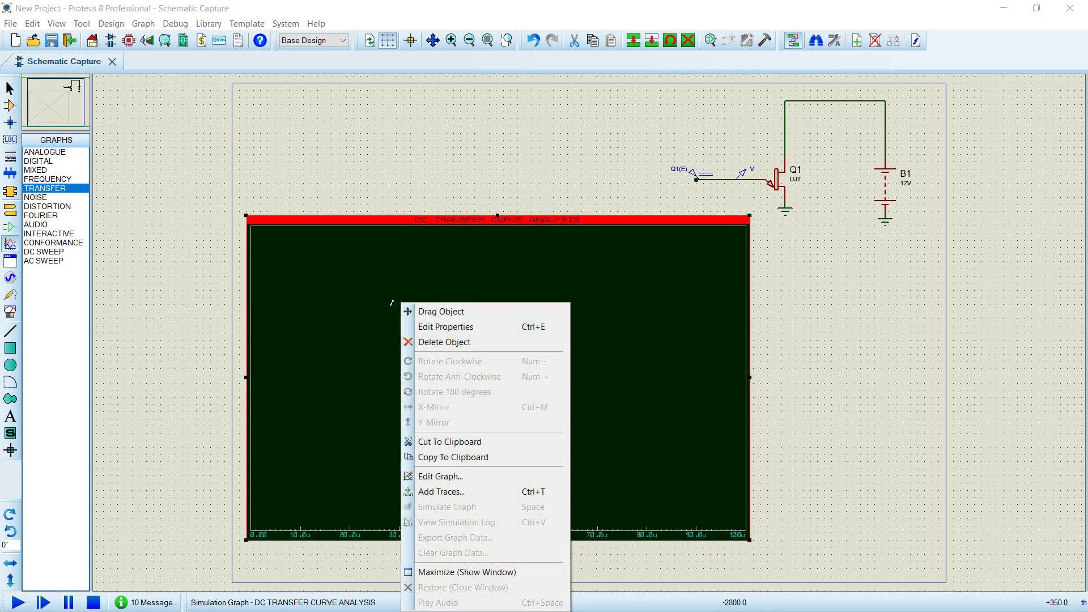
{"action": "left_click", "coordinate": [432, 496]}
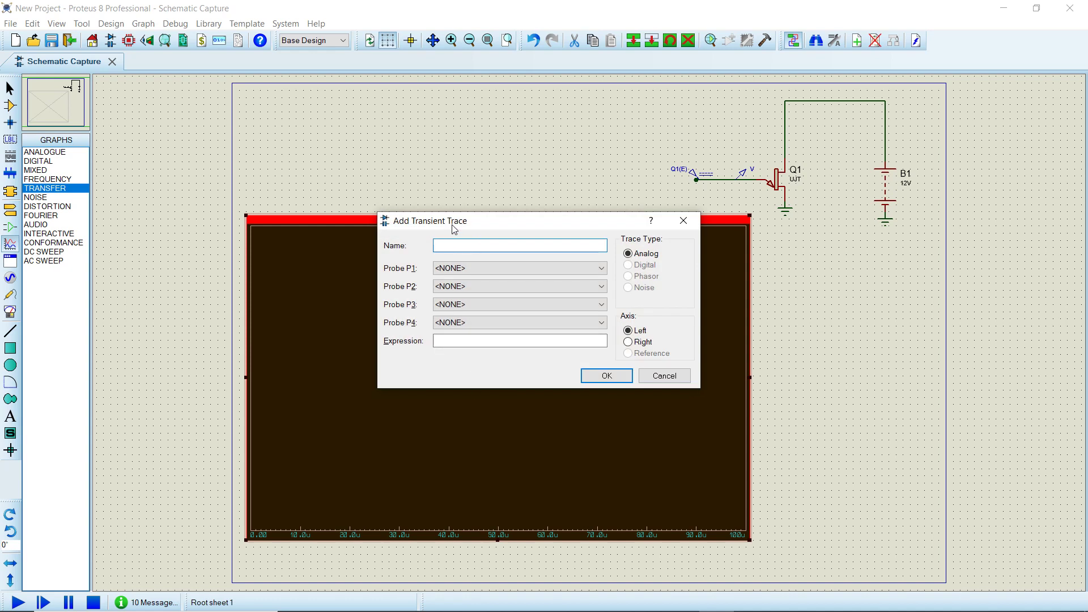
{"action": "left_click_drag", "start_coordinate": [434, 226], "coordinate": [322, 189]}
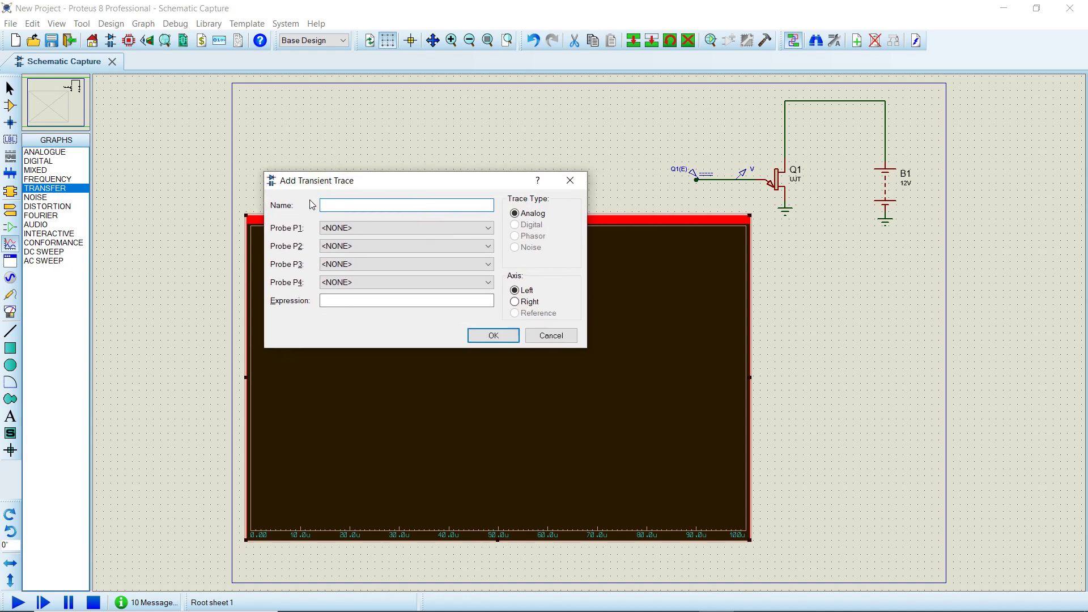
{"action": "left_click", "coordinate": [349, 230]}
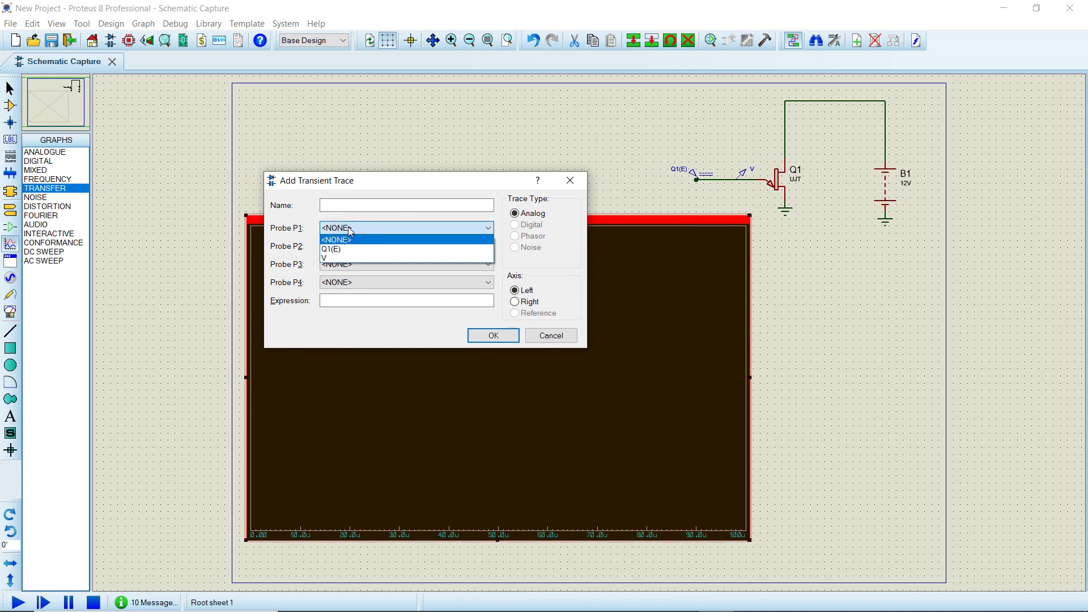
{"action": "left_click", "coordinate": [333, 259]}
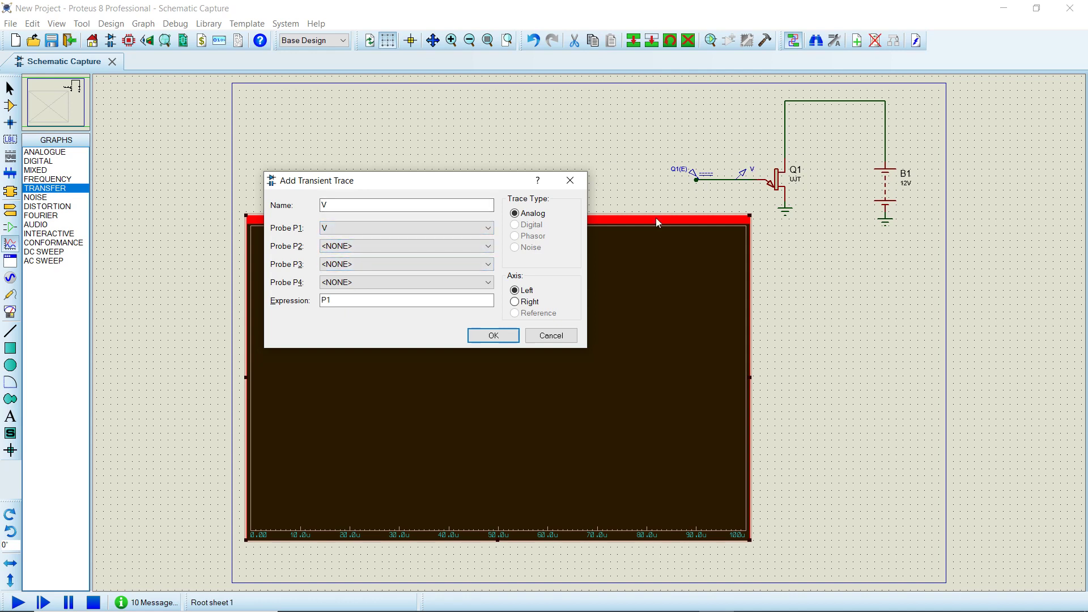
{"action": "left_click", "coordinate": [494, 337]}
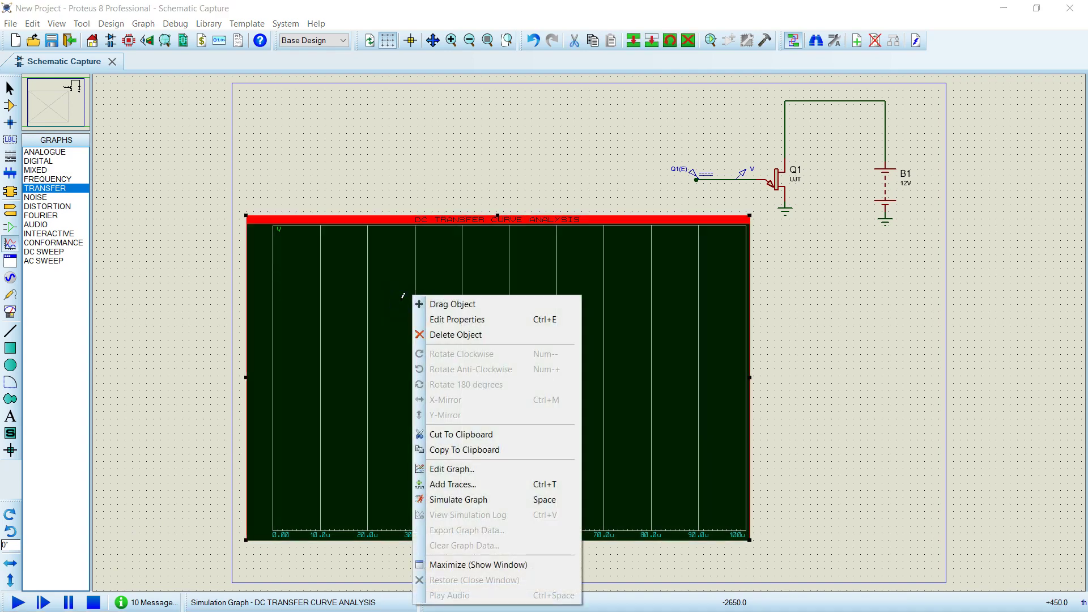
Simulate the graph to plot V falling from about 7.6 V toward 4 V
{"action": "left_click", "coordinate": [449, 507]}
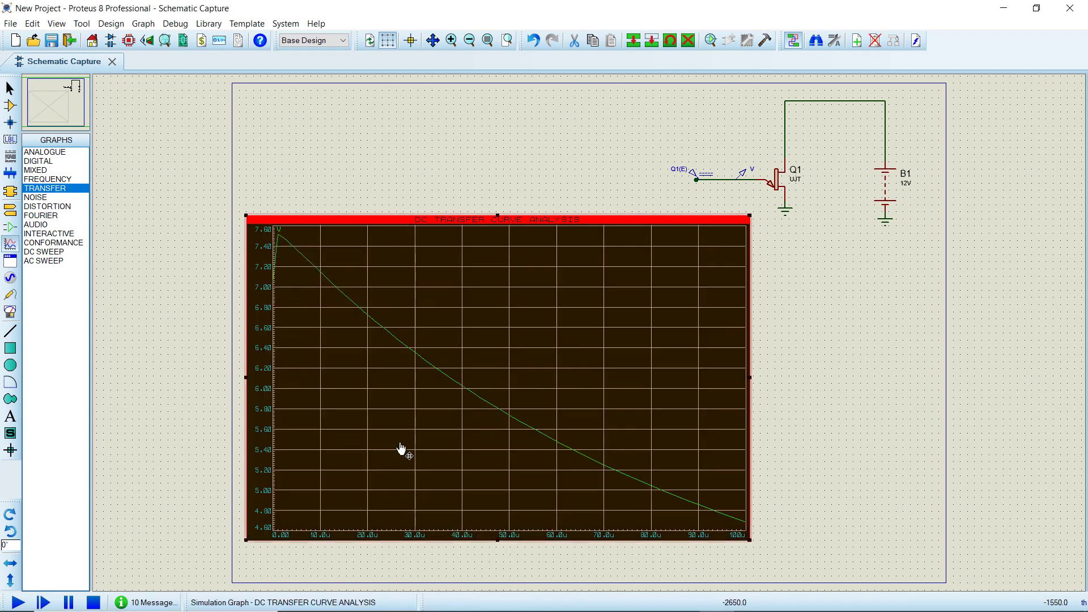
{"action": "right_click", "coordinate": [405, 265]}
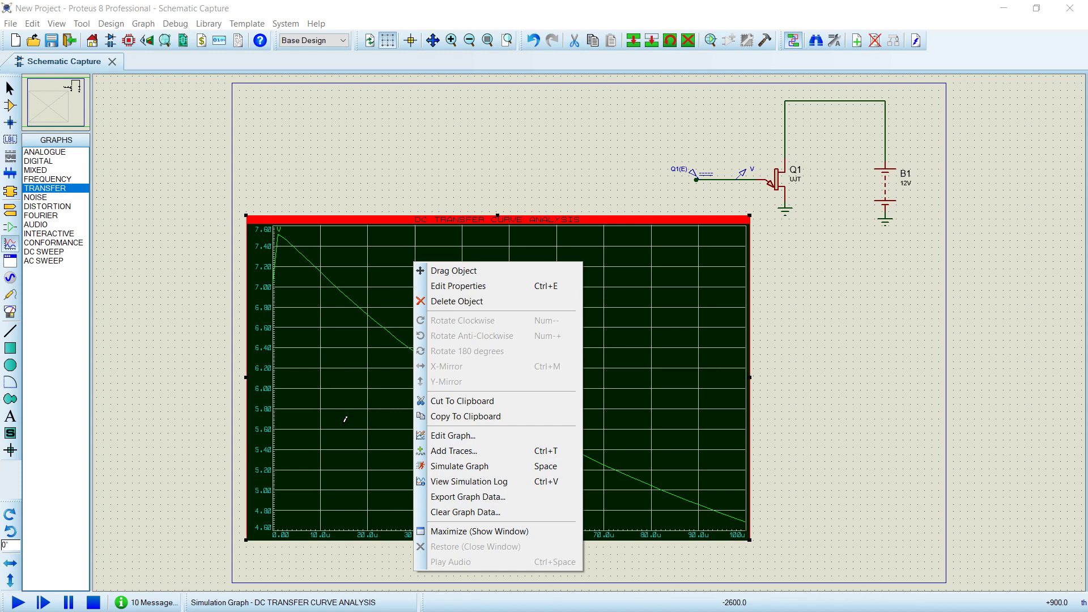
{"action": "left_click", "coordinate": [450, 435]}
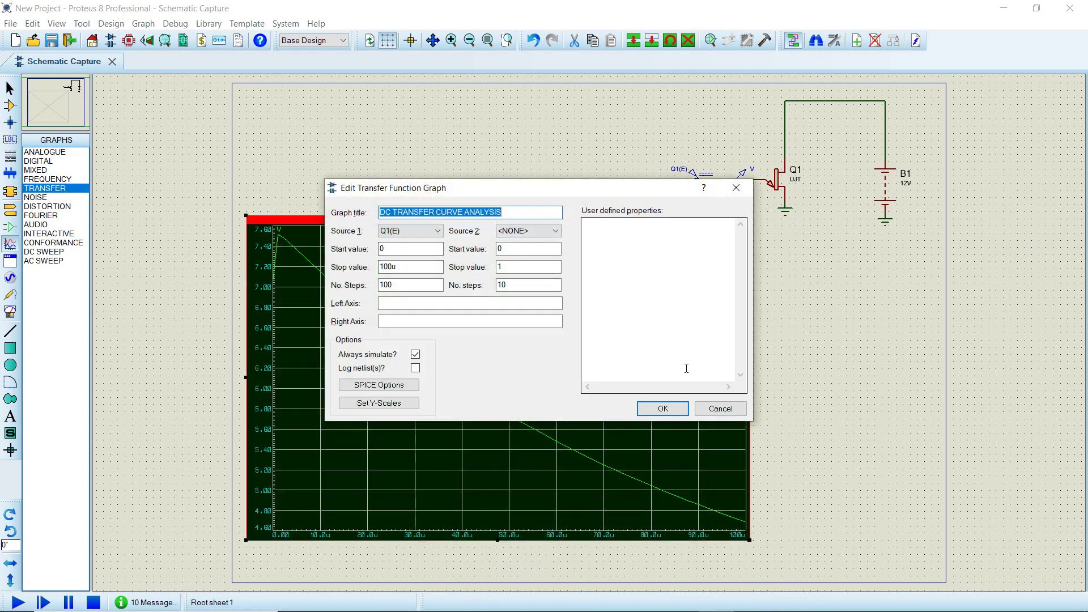
{"action": "left_click", "coordinate": [662, 409]}
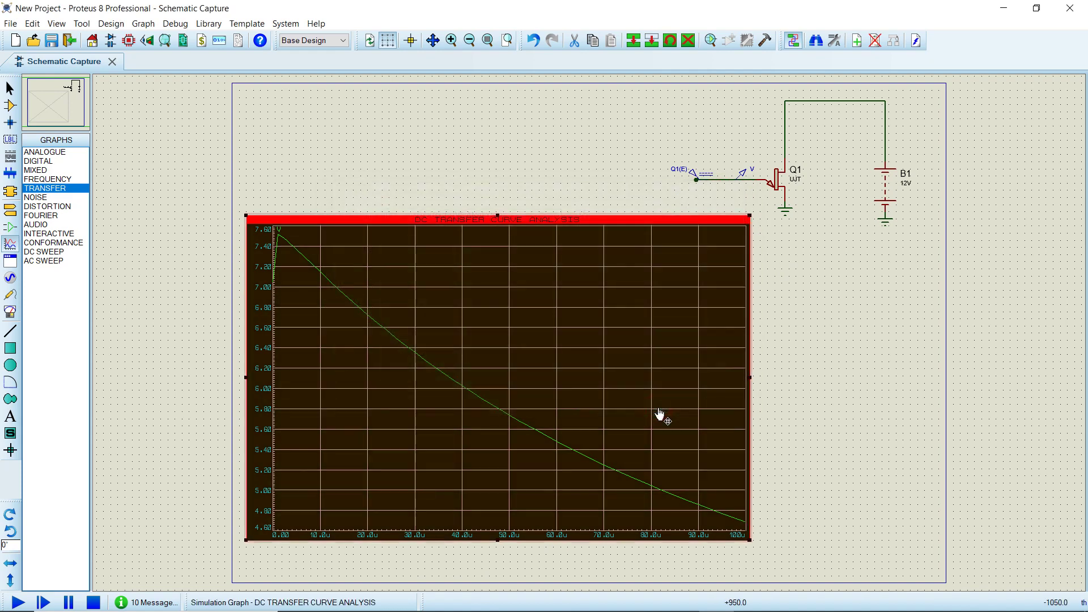